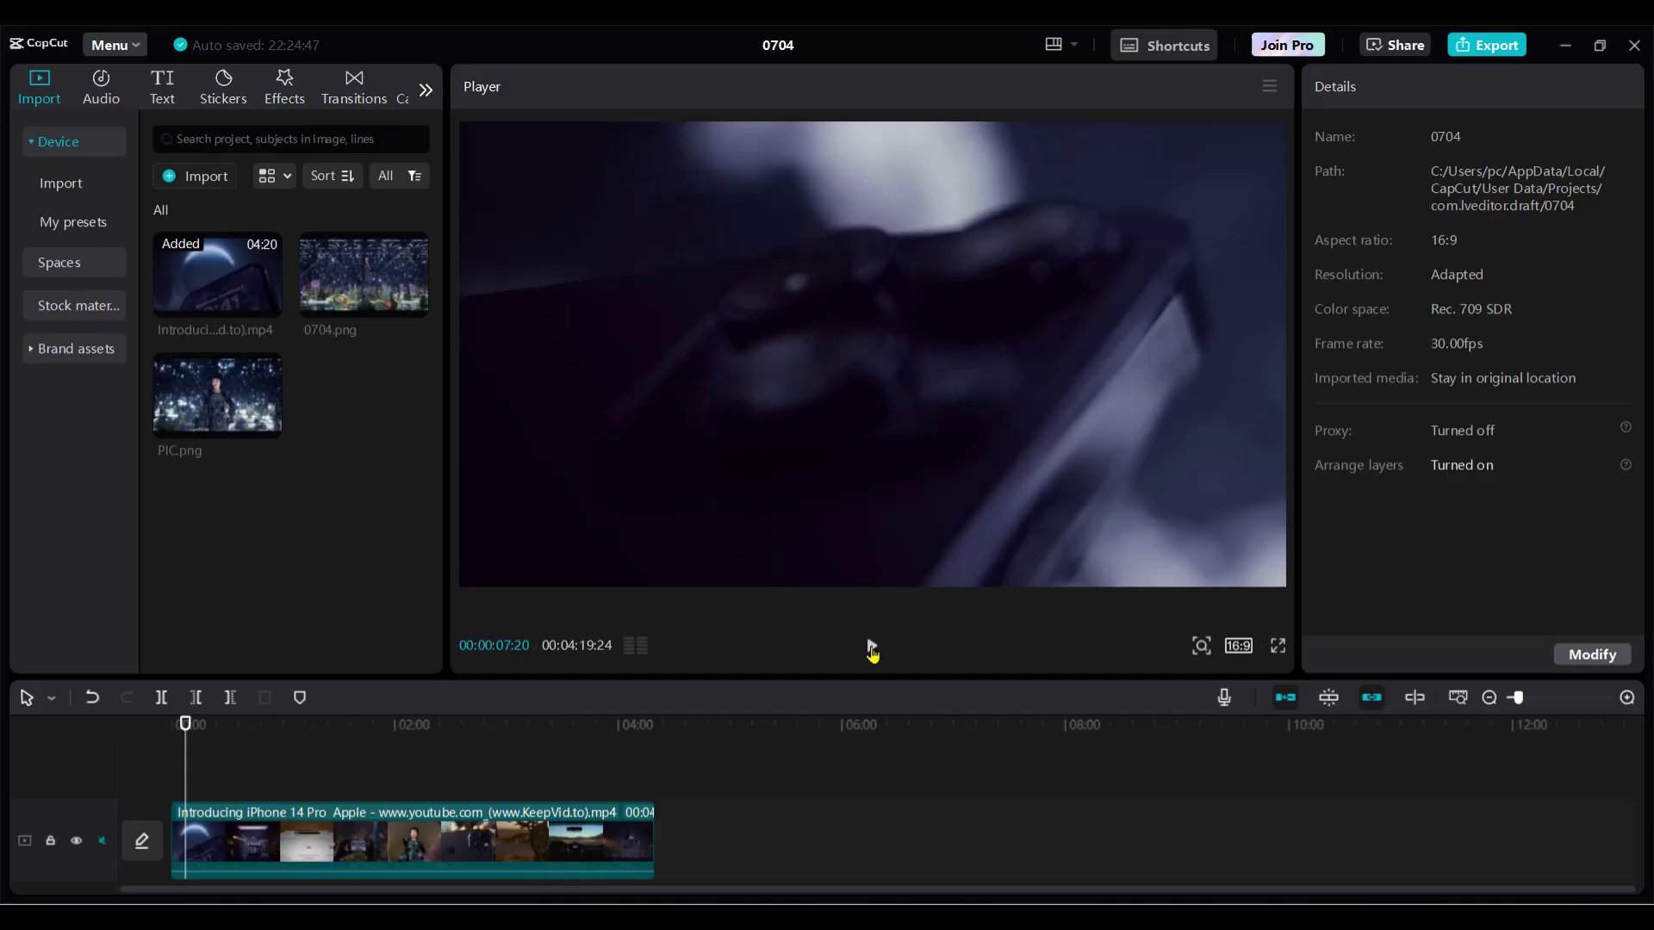
Play the video and move the playhead to the 00:01:50 frame of the woman in the patterned dress
{"action": "left_click", "coordinate": [871, 647]}
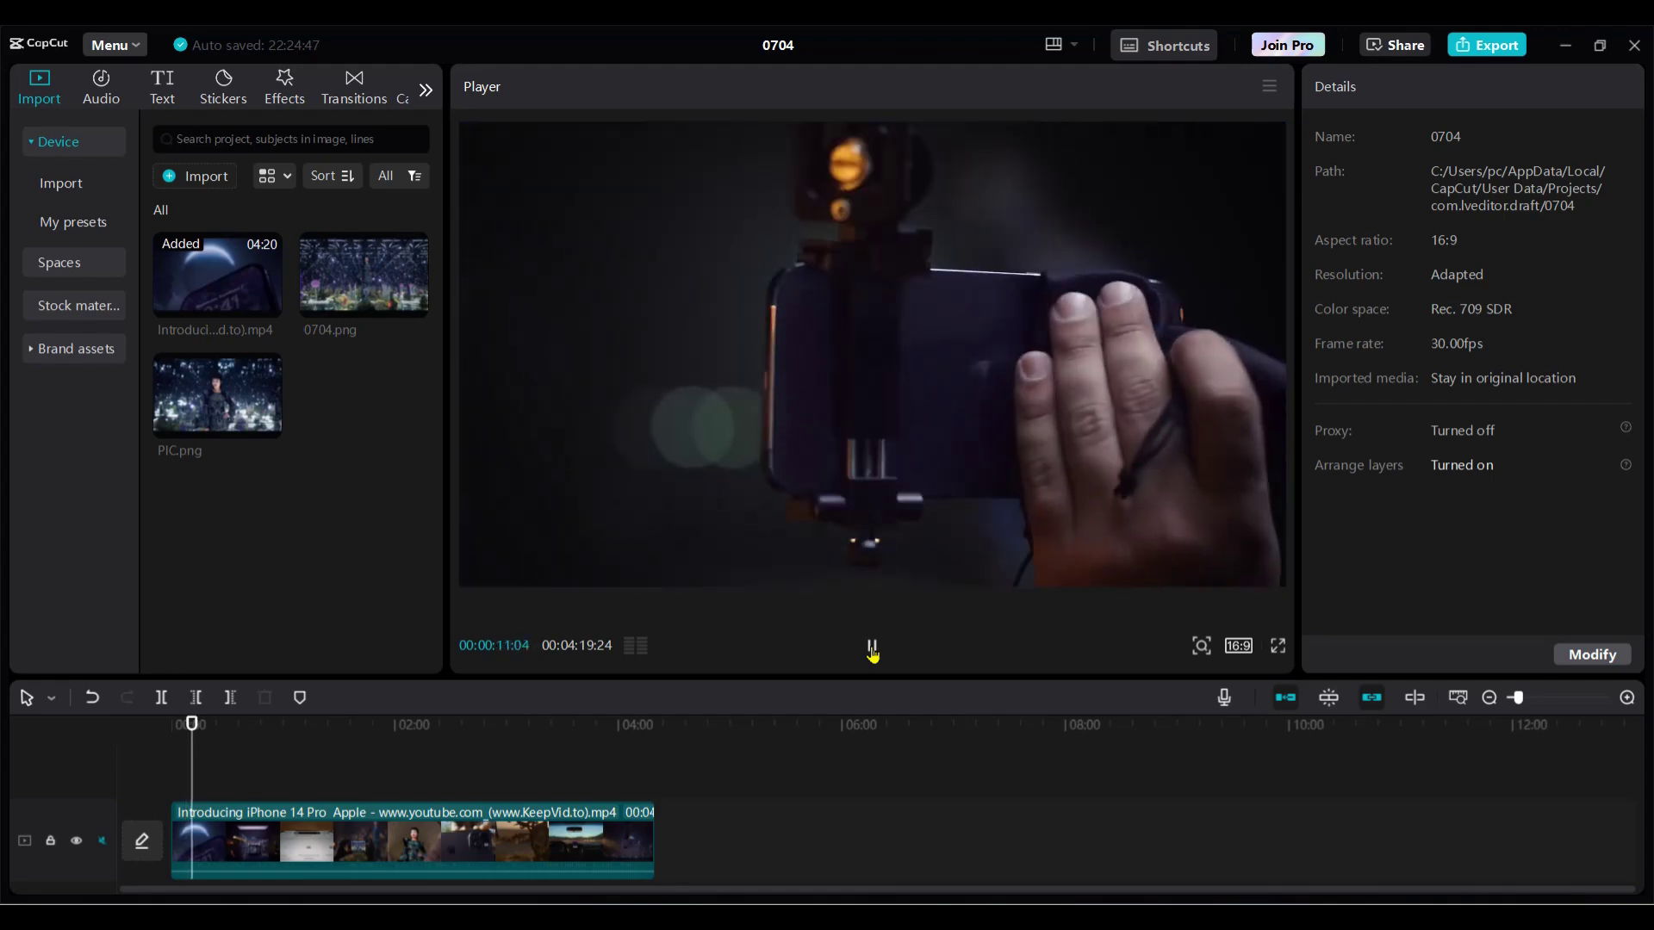
{"action": "left_click_drag", "start_coordinate": [222, 776], "coordinate": [376, 778]}
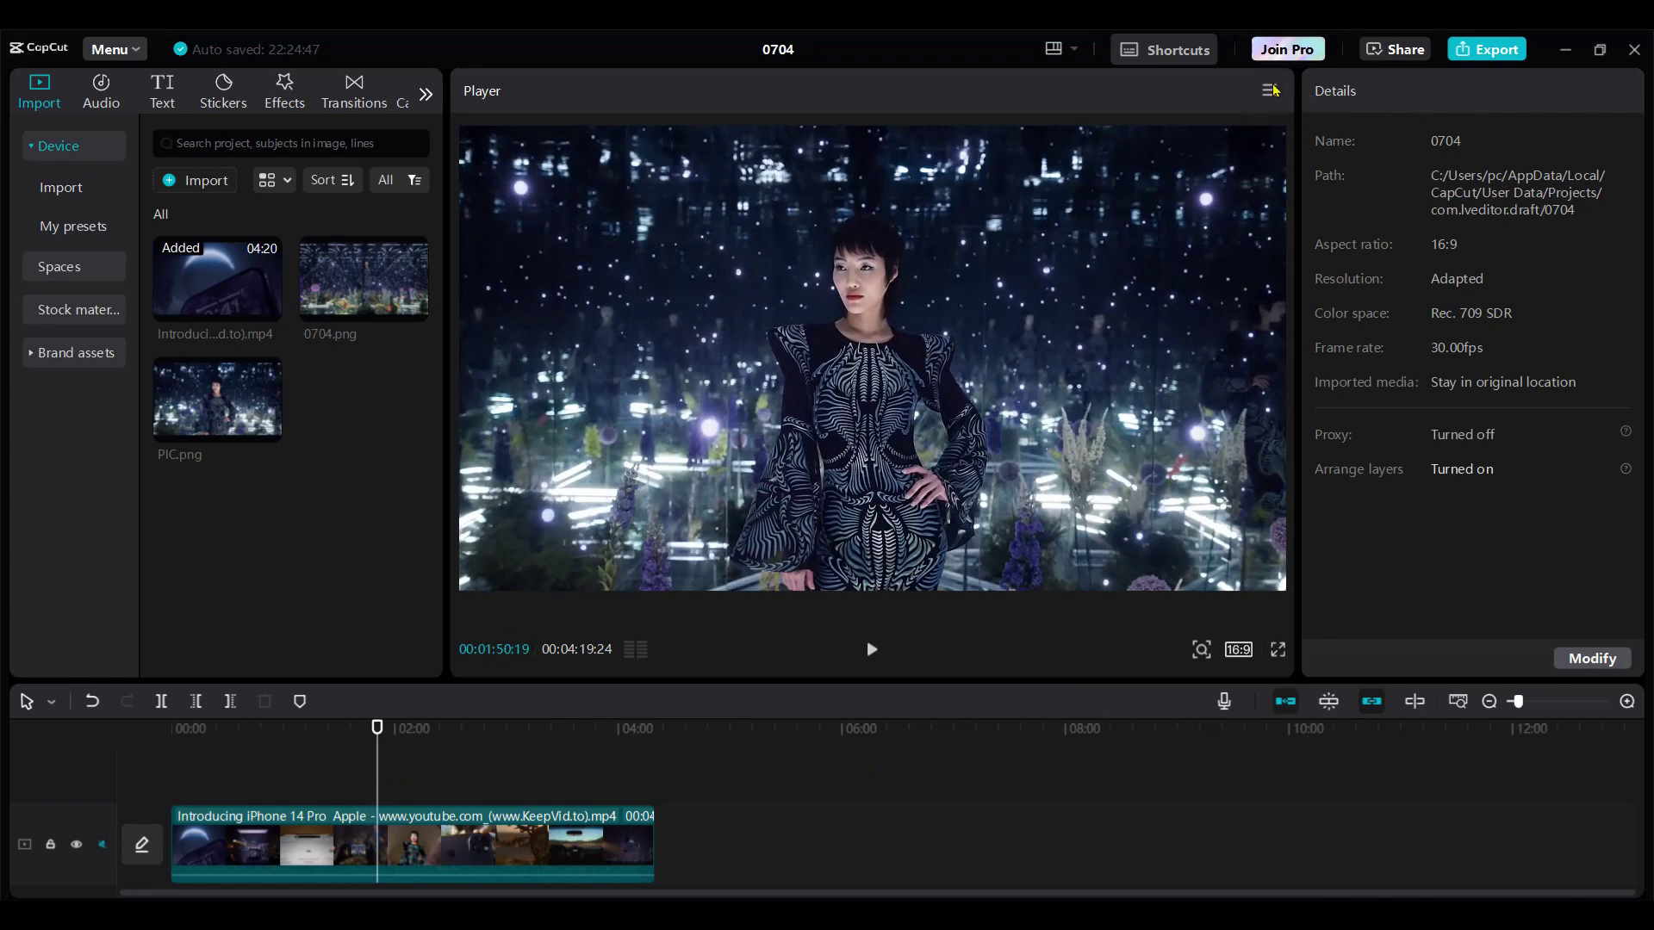
Start a still-frame export named PIC and choose the CapCut Videos folder as its save location
{"action": "left_click", "coordinate": [1272, 91]}
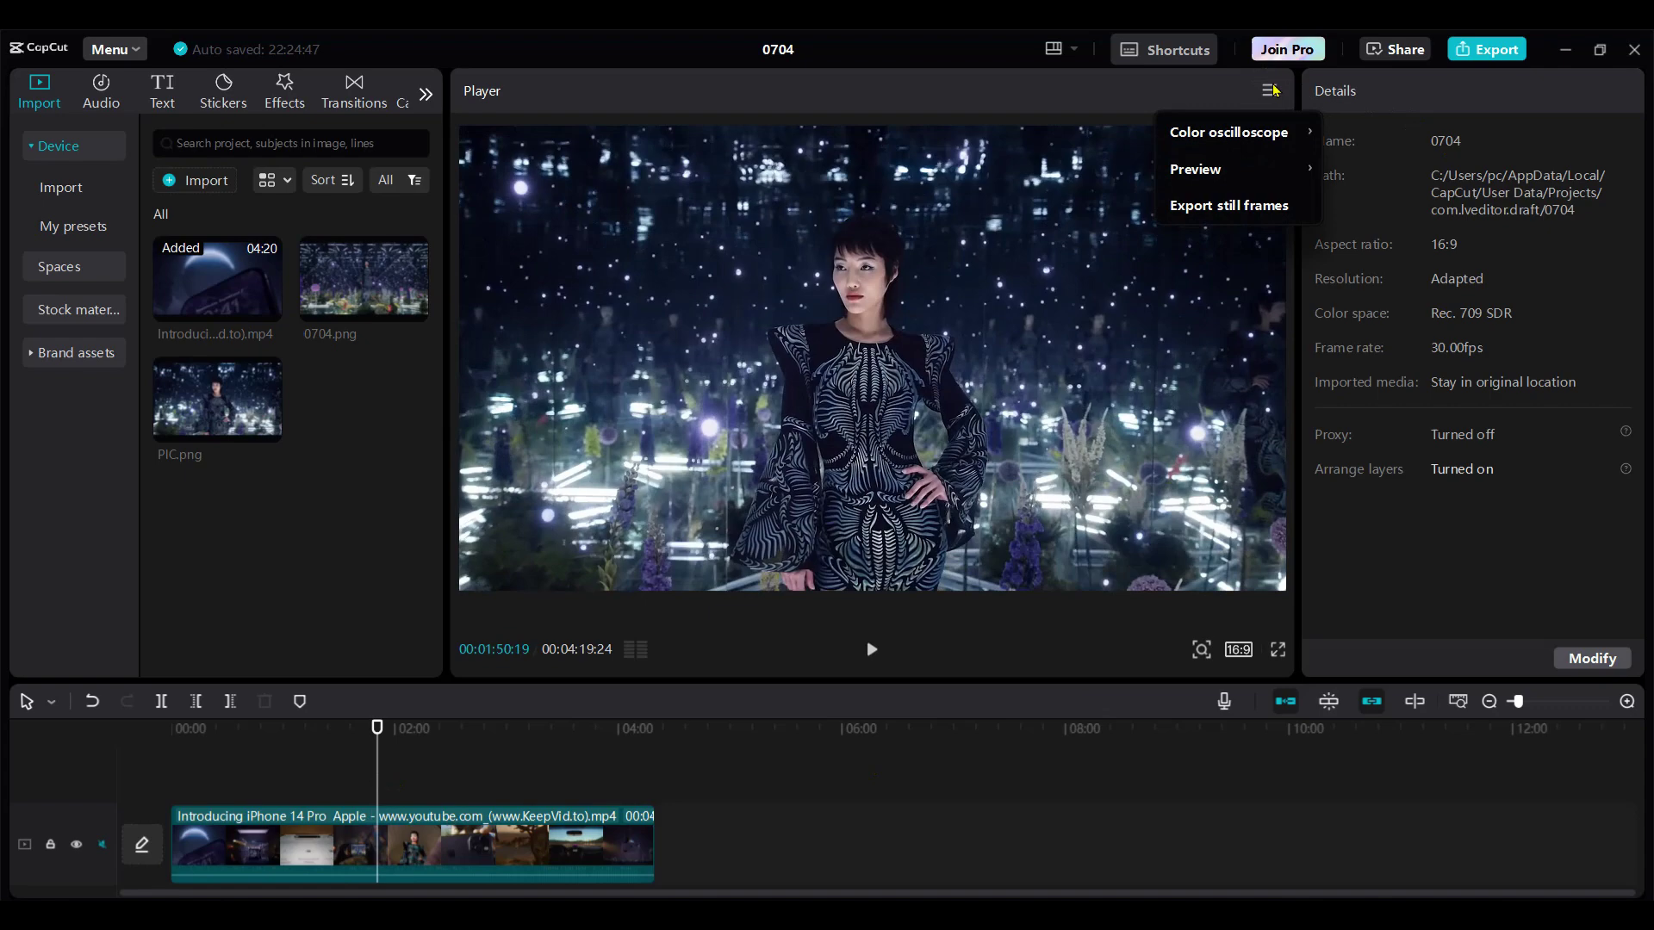
{"action": "left_click", "coordinate": [1248, 209]}
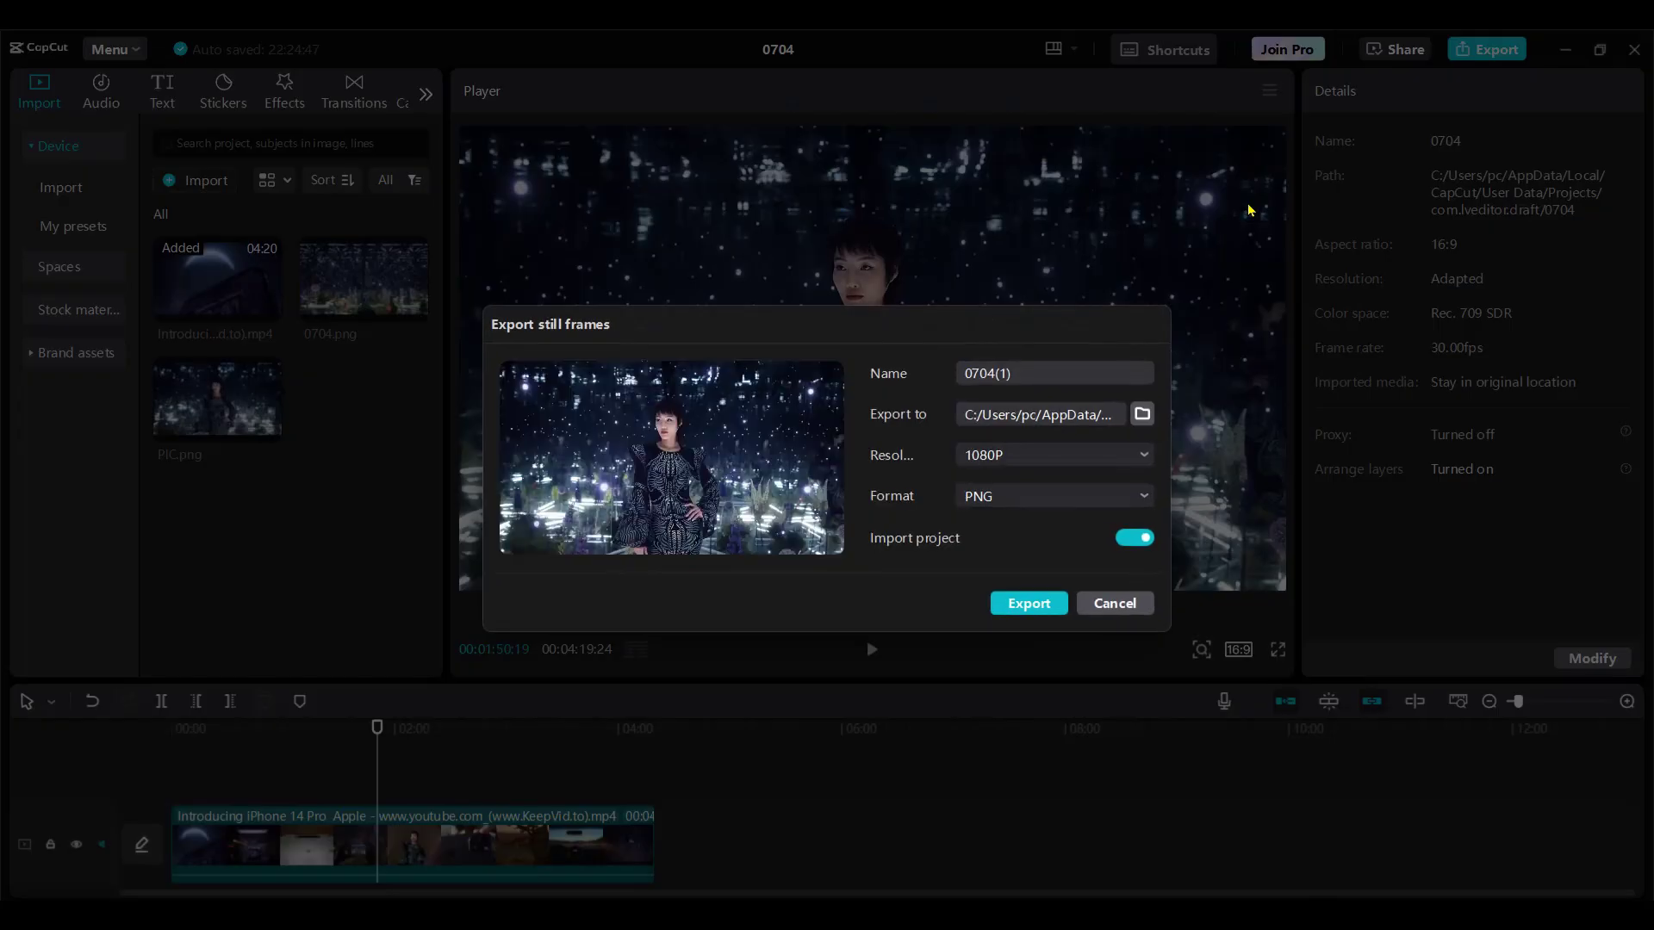
{"action": "key", "text": "ctrl+a"}
{"action": "type", "text": "P"}
{"action": "left_click", "coordinate": [1142, 415]}
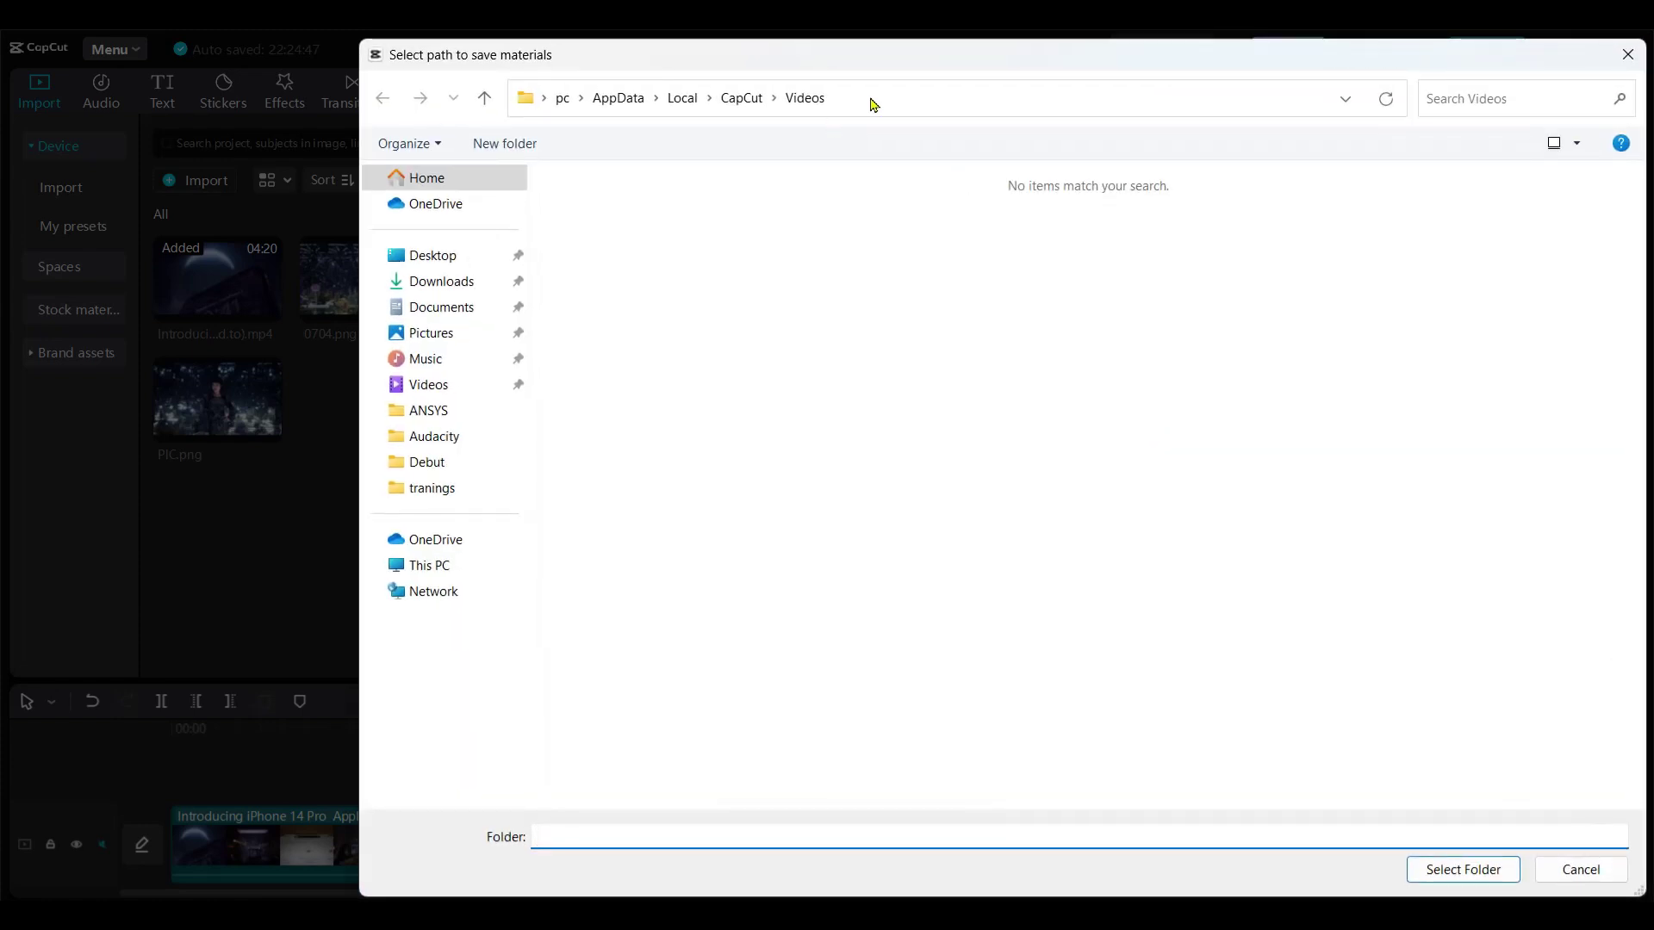
{"action": "left_click", "coordinate": [871, 104]}
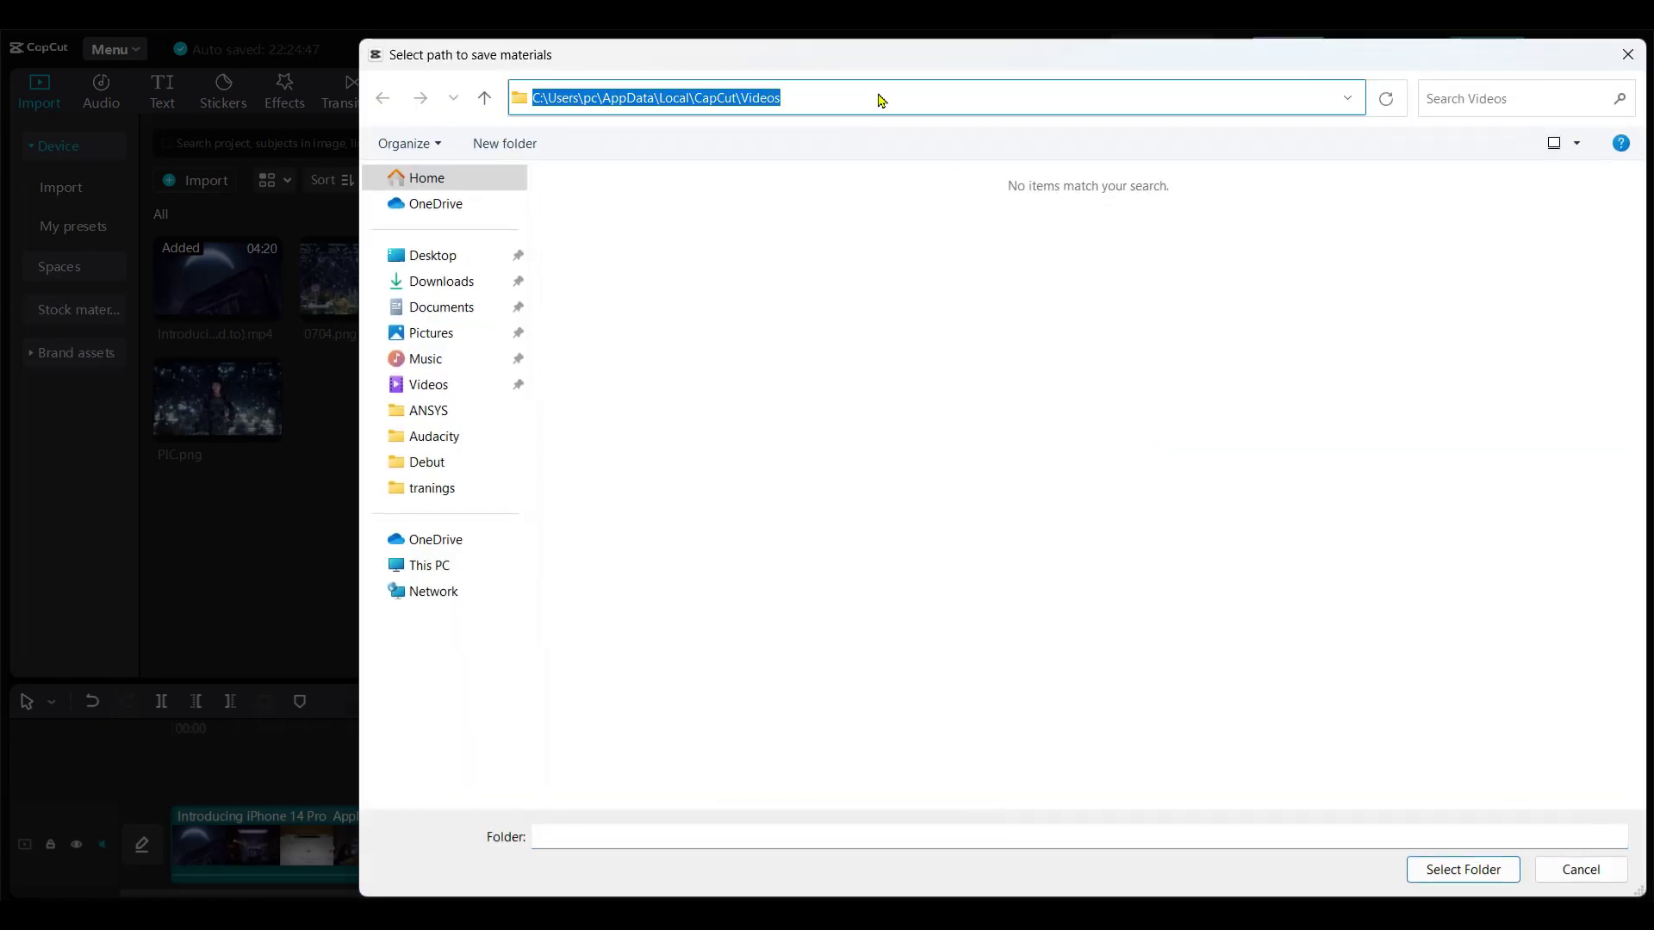
Export the still as a 1080P PNG, replacing the existing PIC file
{"action": "left_click", "coordinate": [1578, 869]}
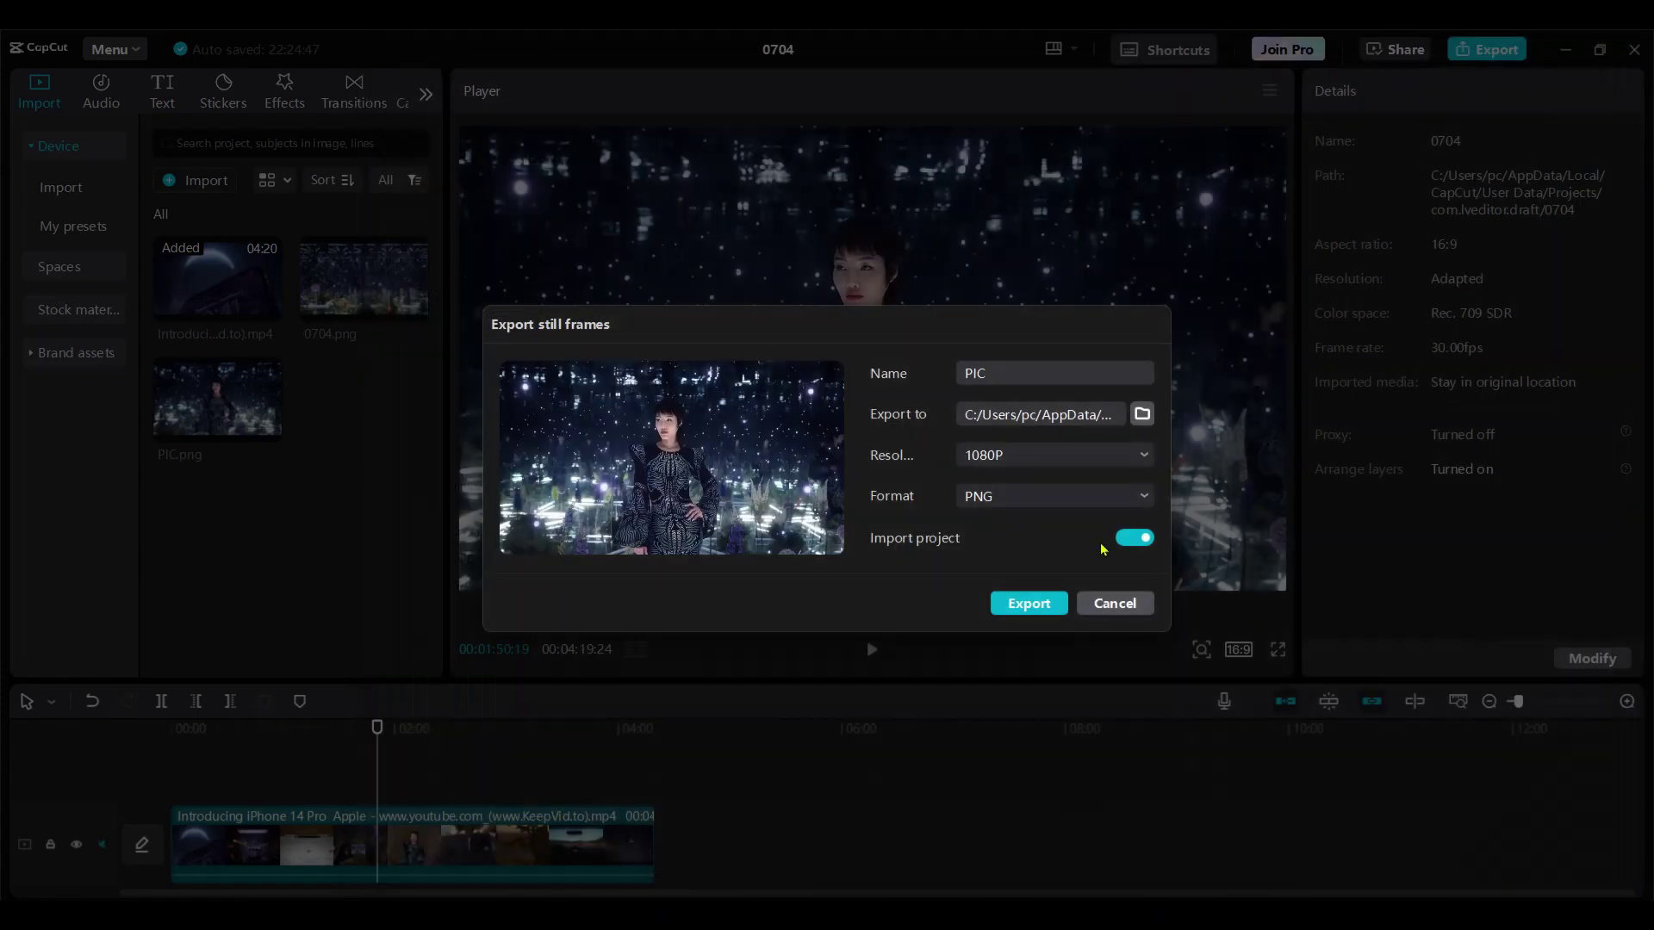
{"action": "left_click", "coordinate": [1034, 461]}
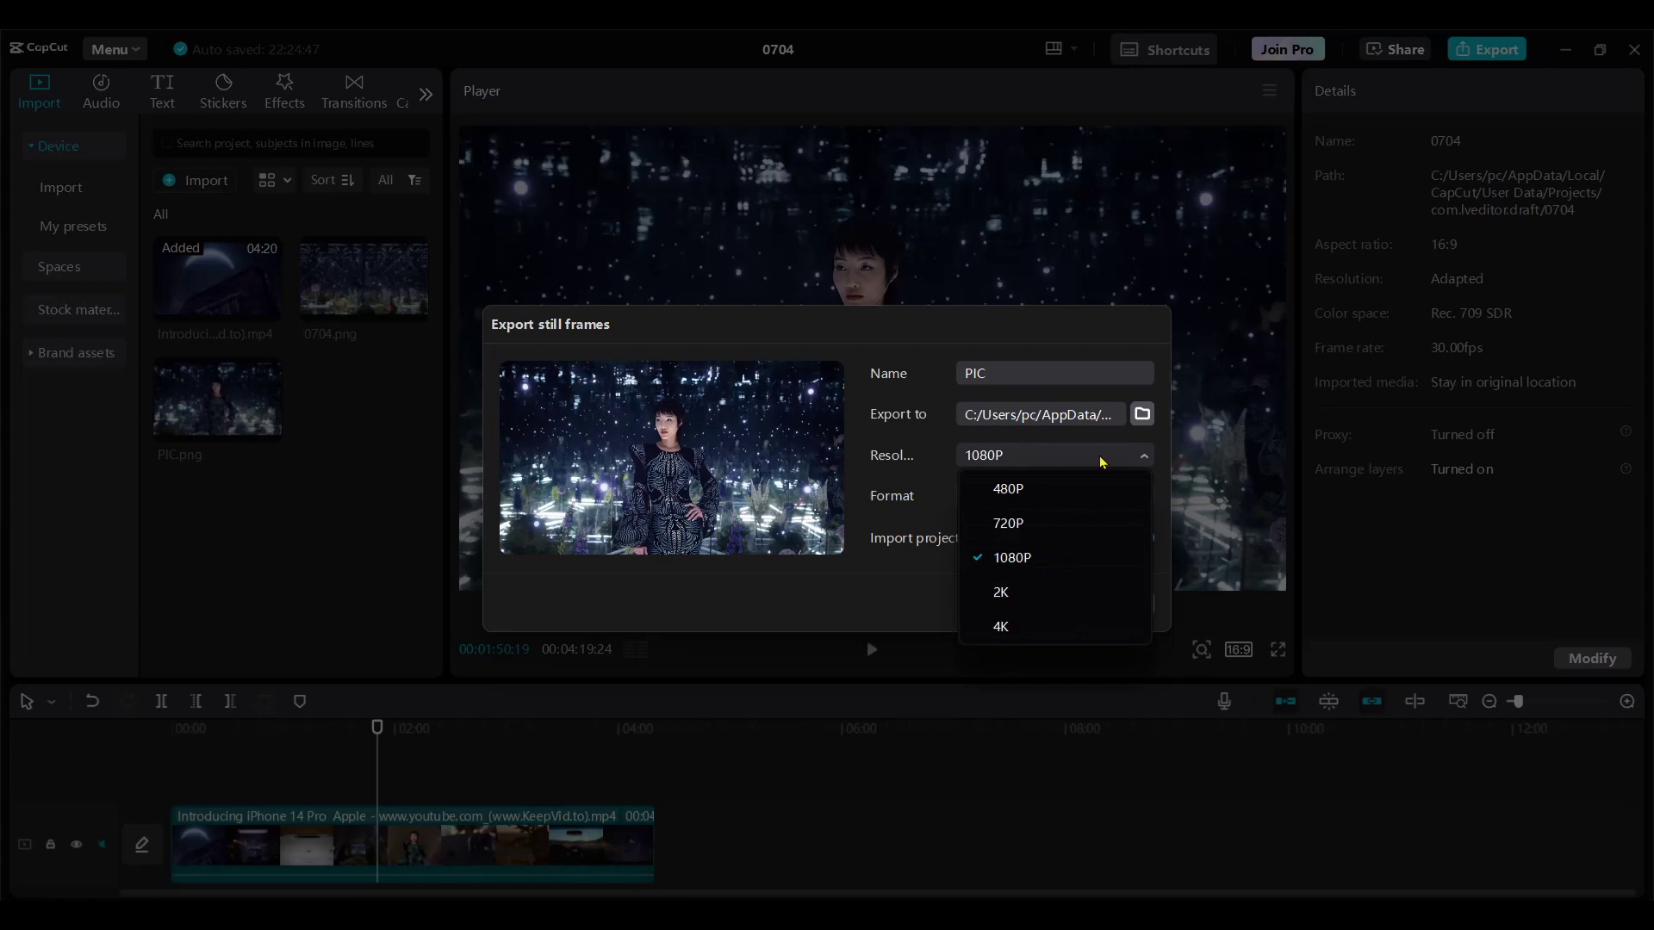
{"action": "left_click", "coordinate": [1098, 343]}
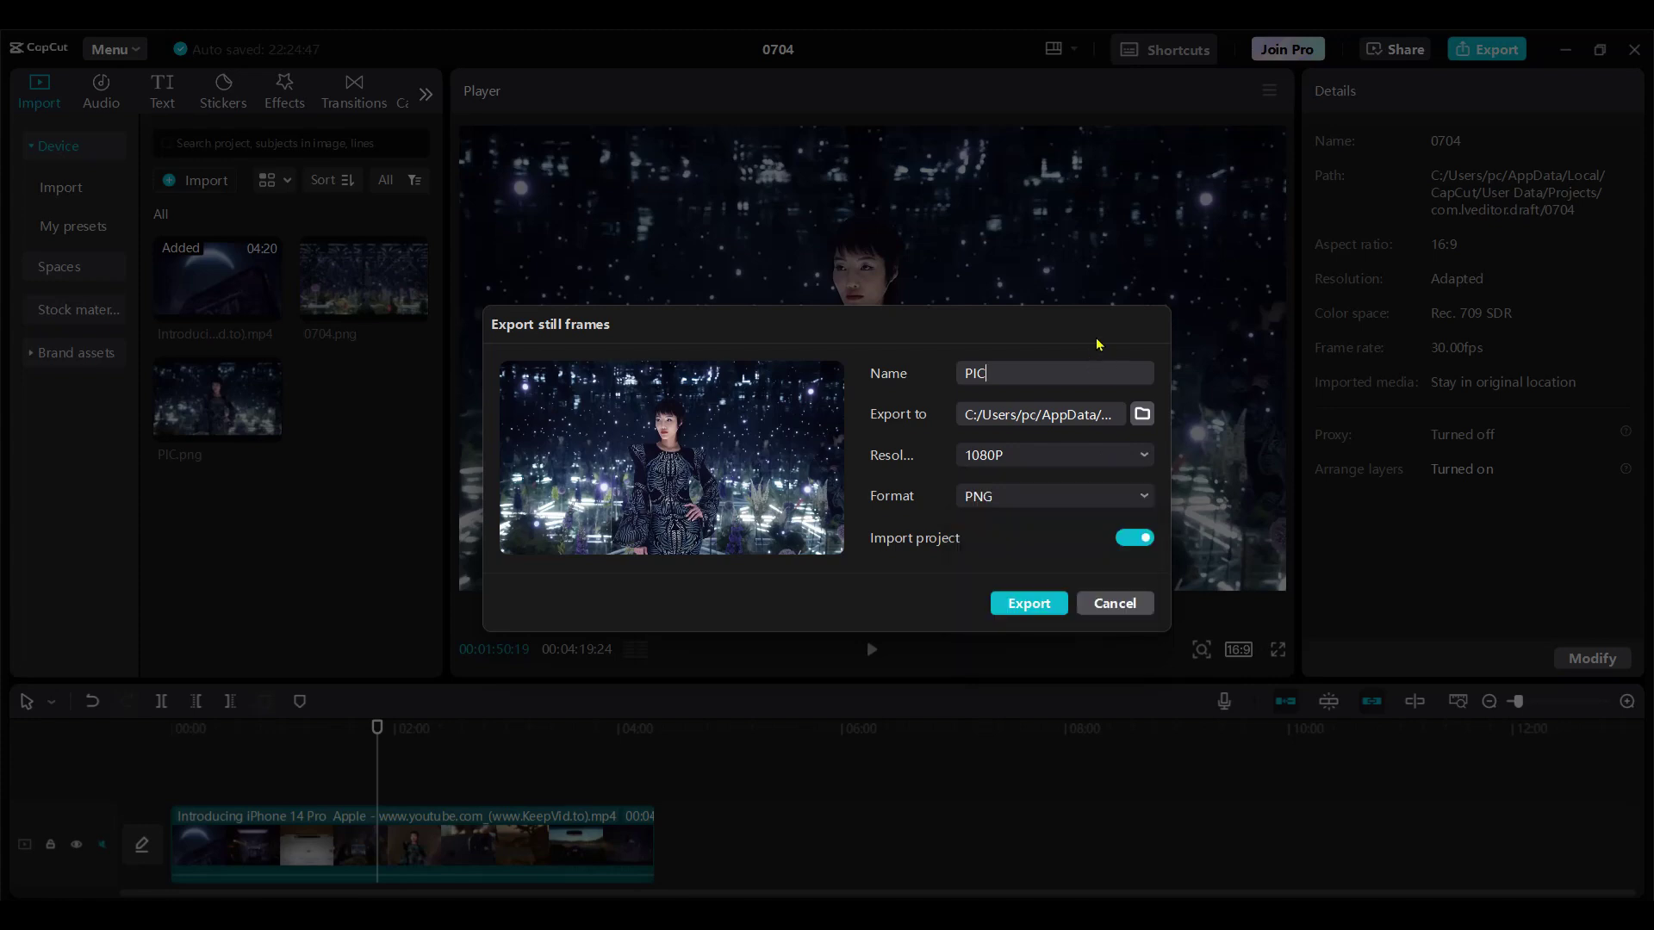
{"action": "left_click", "coordinate": [1029, 505]}
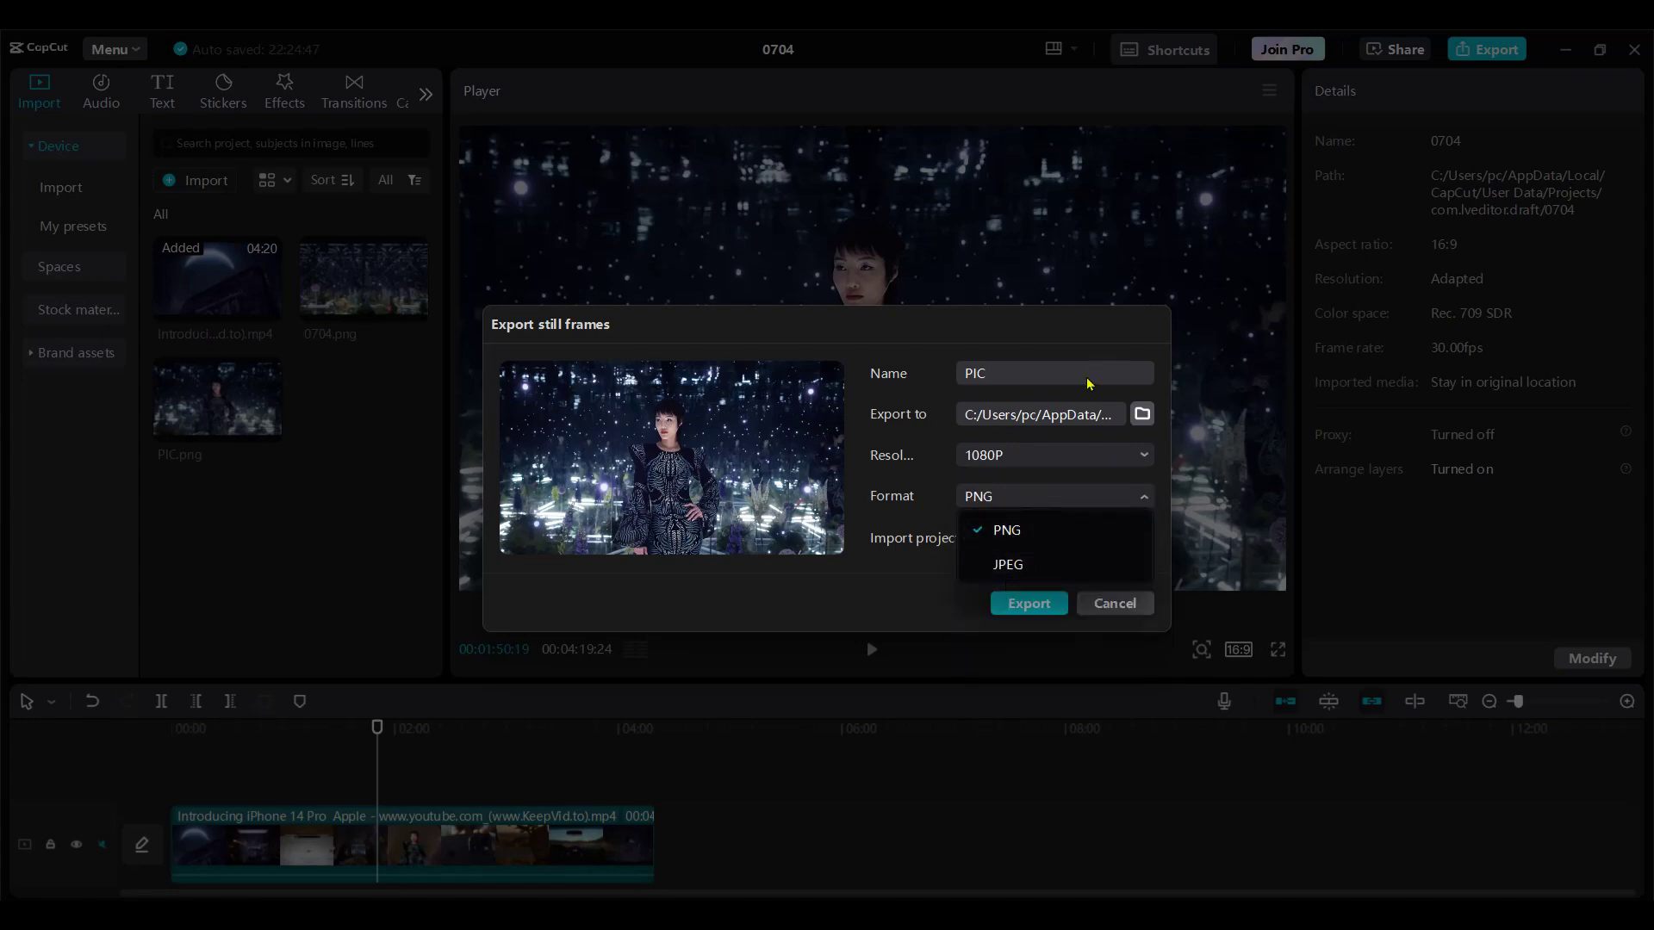
{"action": "left_click", "coordinate": [1086, 329]}
{"action": "left_click", "coordinate": [1034, 611]}
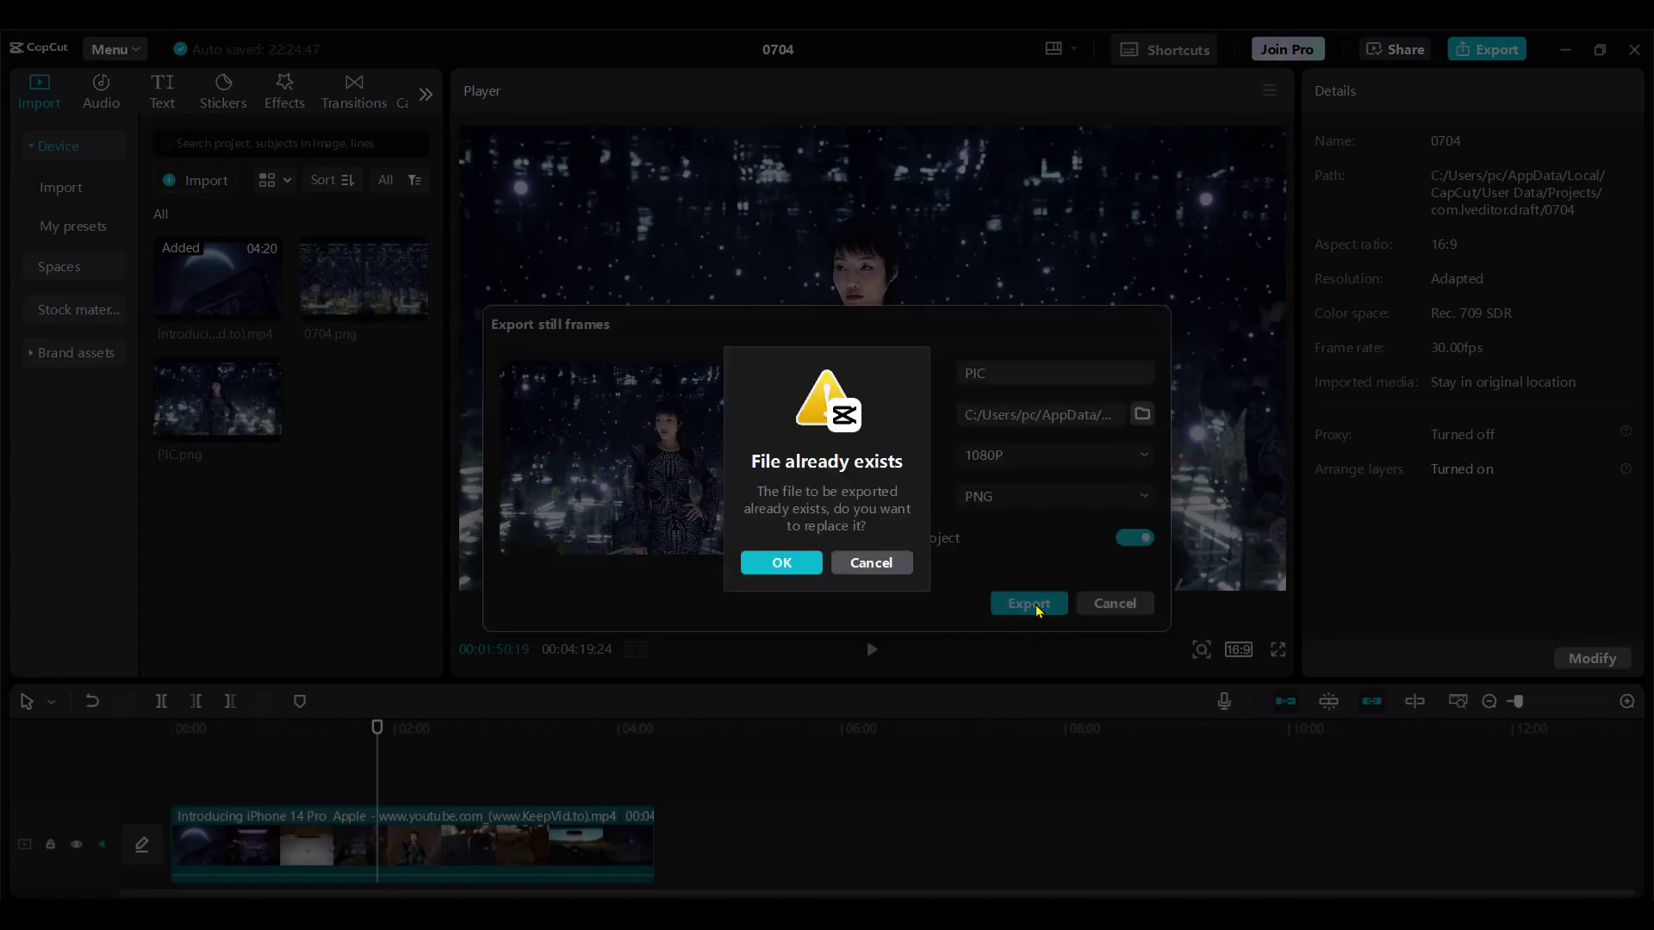
{"action": "left_click", "coordinate": [782, 564]}
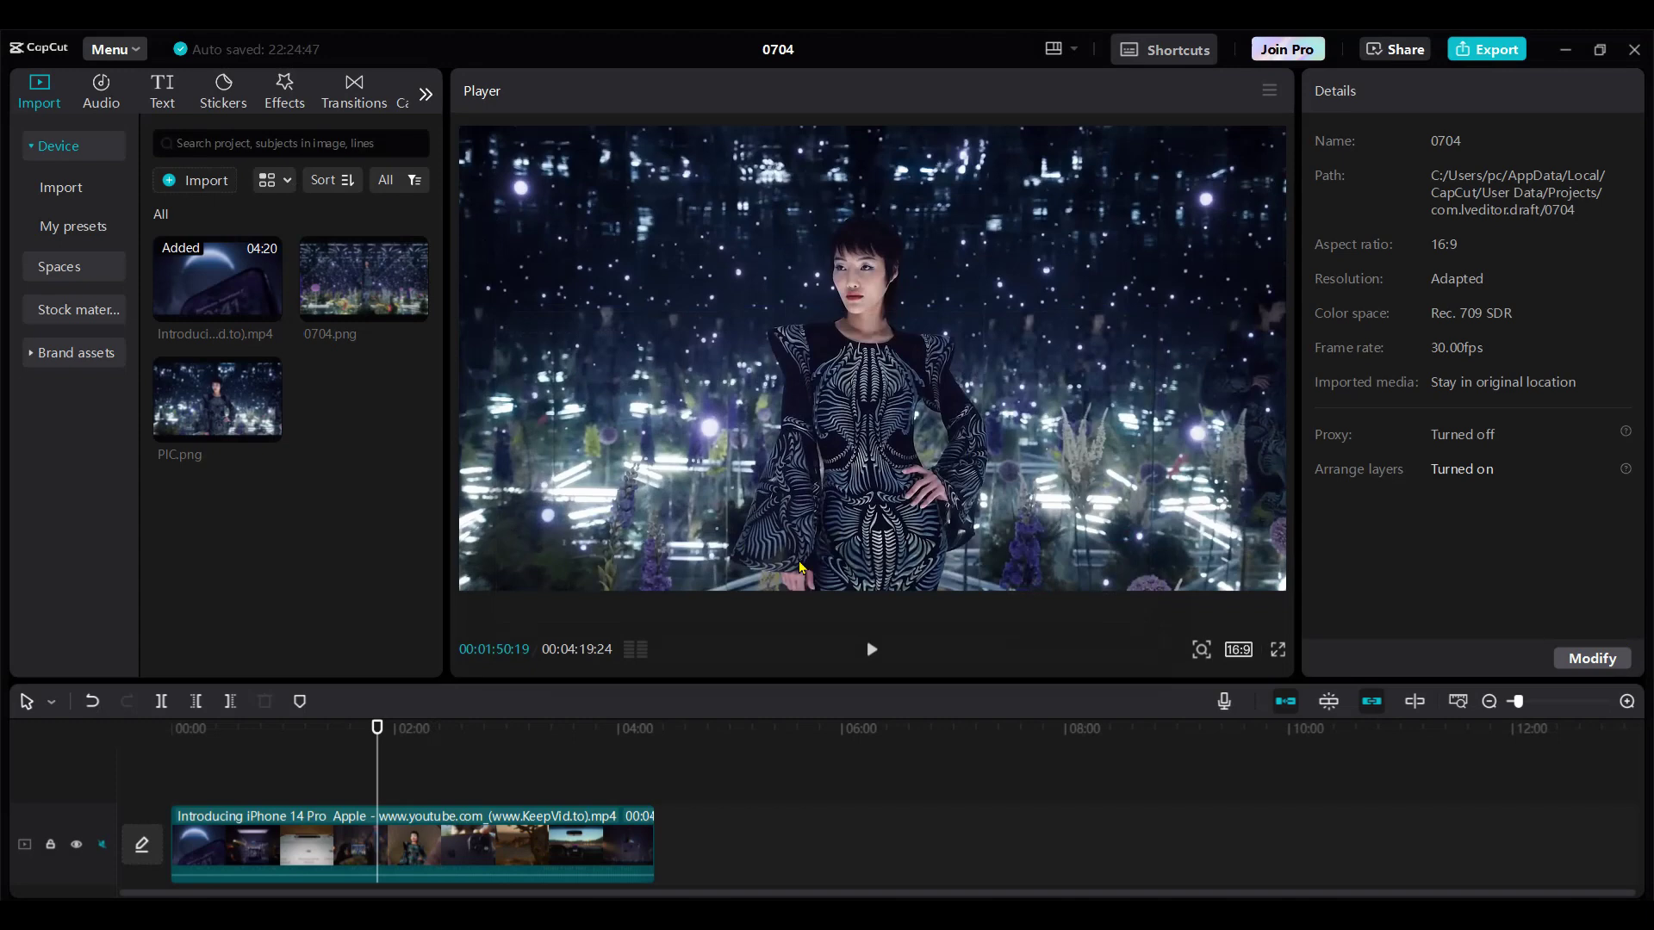
Open the CapCut Videos folder from the Windows Run prompt
{"action": "key", "text": "super+r"}
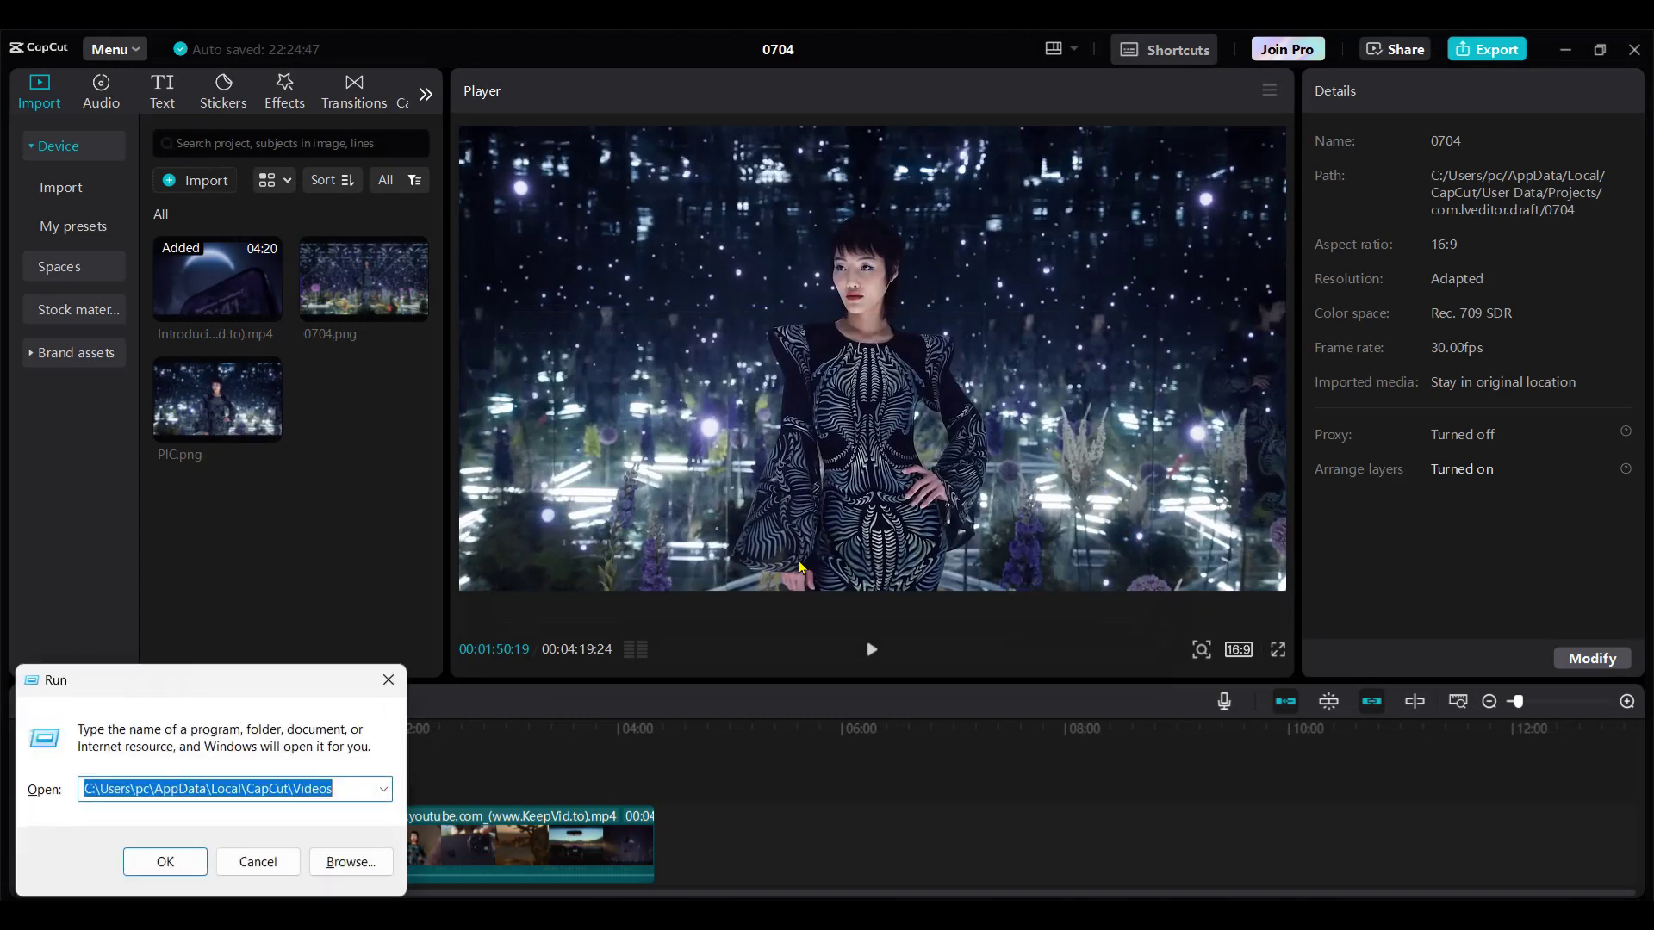
{"action": "key", "text": "End"}
{"action": "key", "text": "Return"}
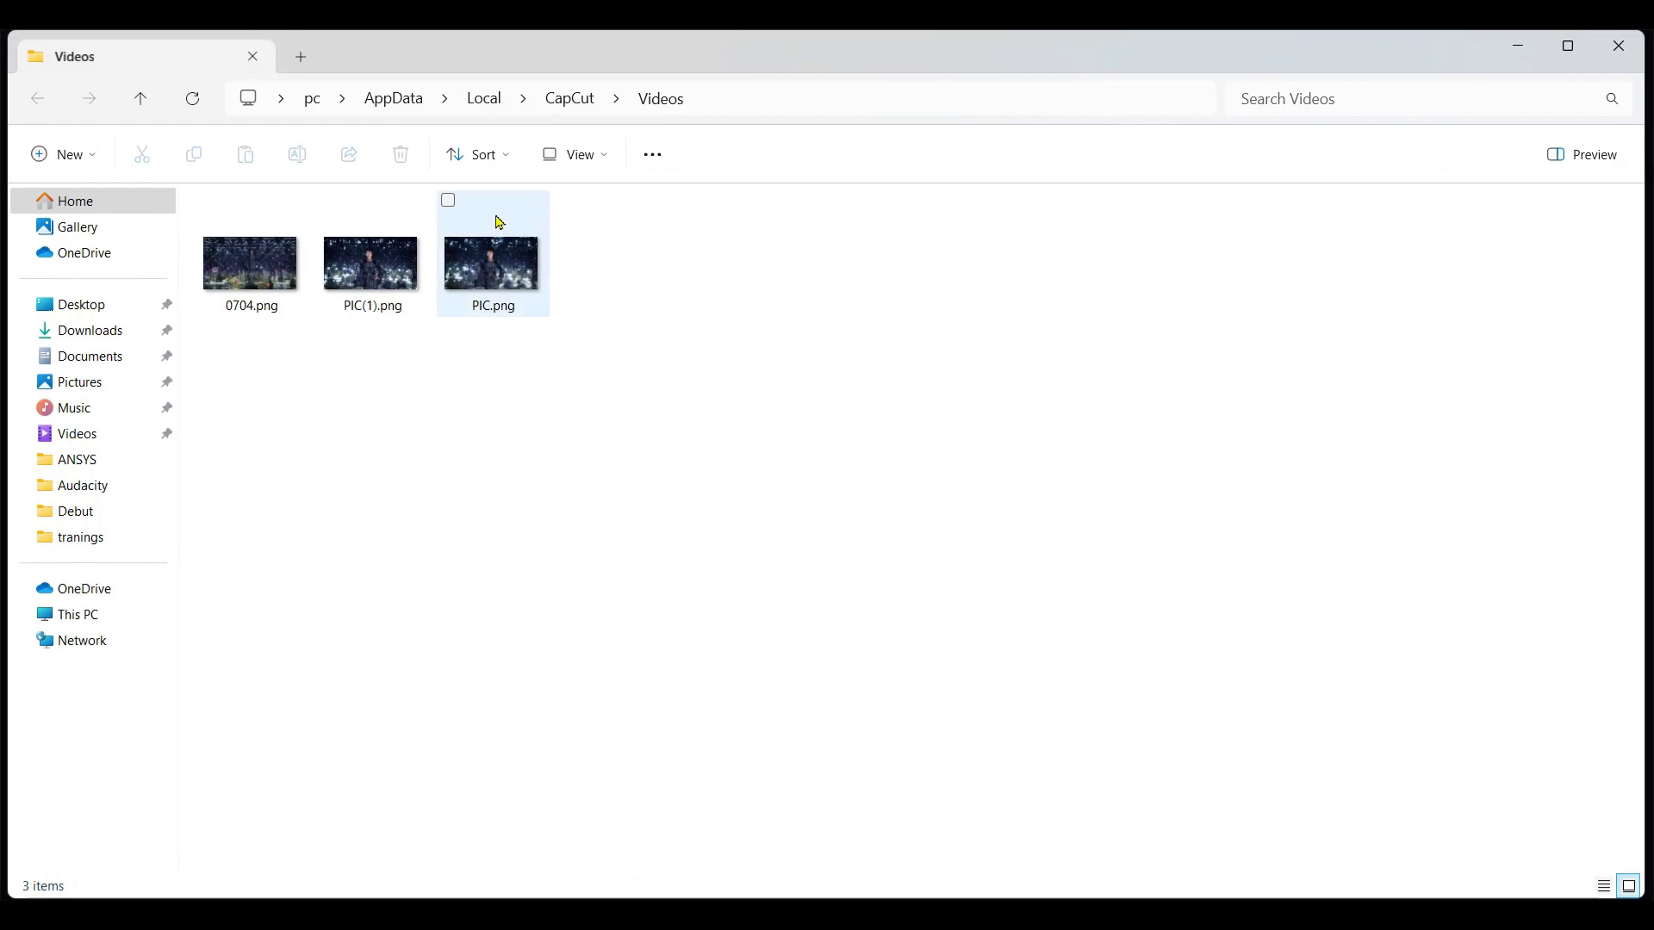
Open PIC.png from File Explorer in Photos and maximize the viewer window
{"action": "double_click", "coordinate": [497, 223]}
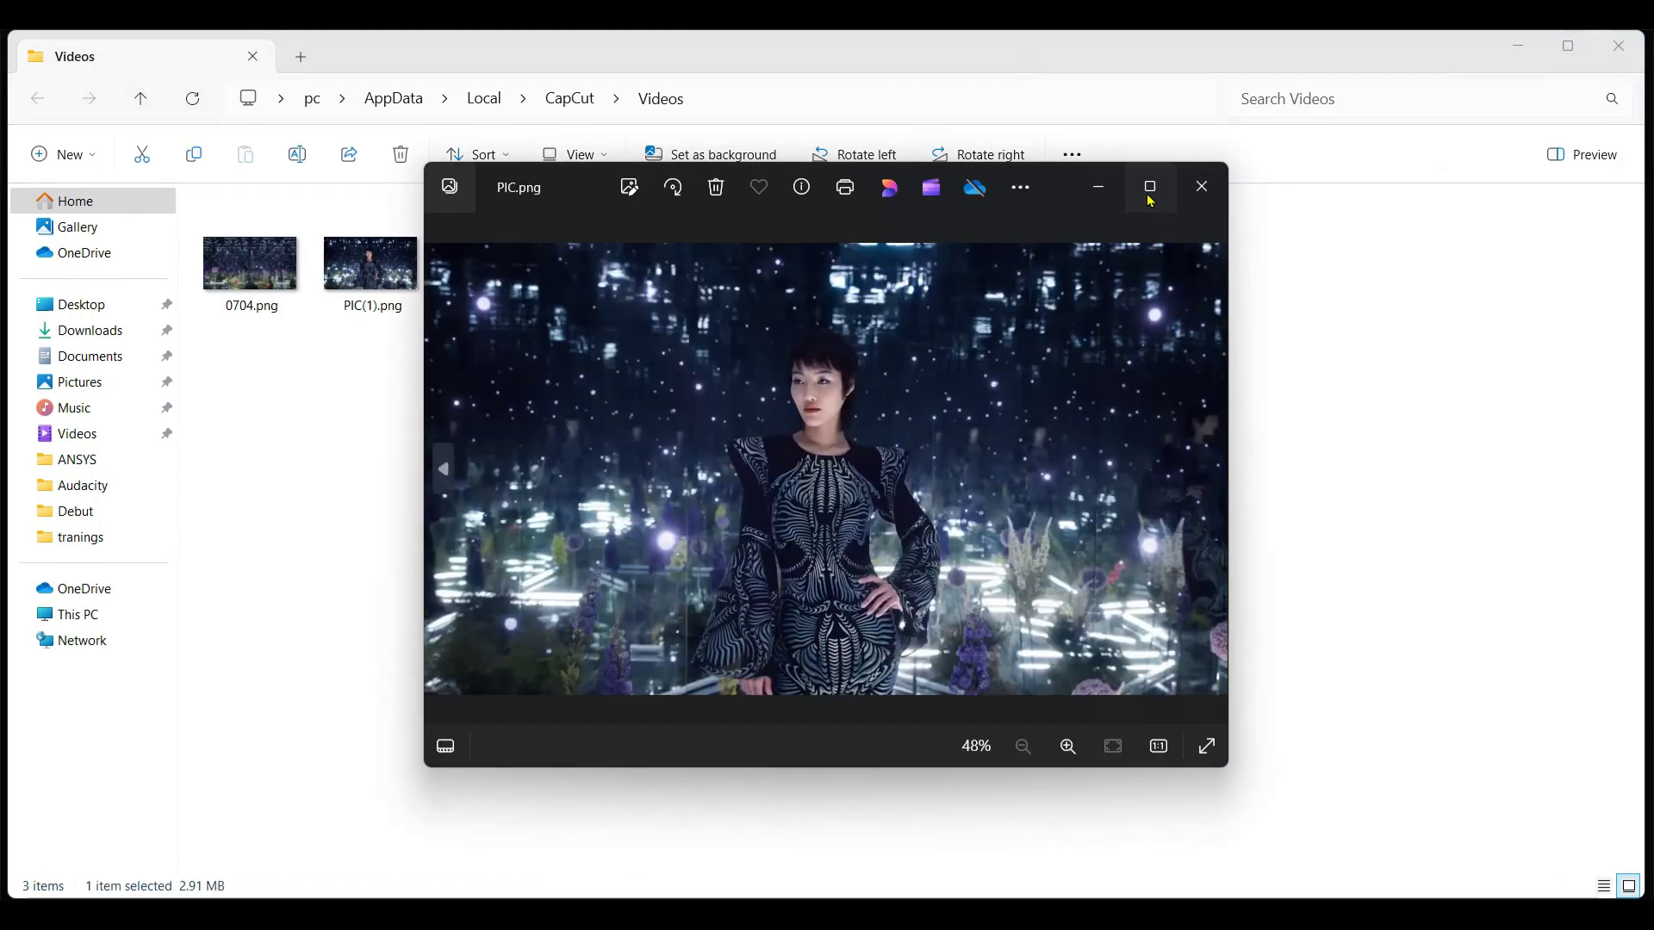
{"action": "left_click", "coordinate": [1149, 186]}
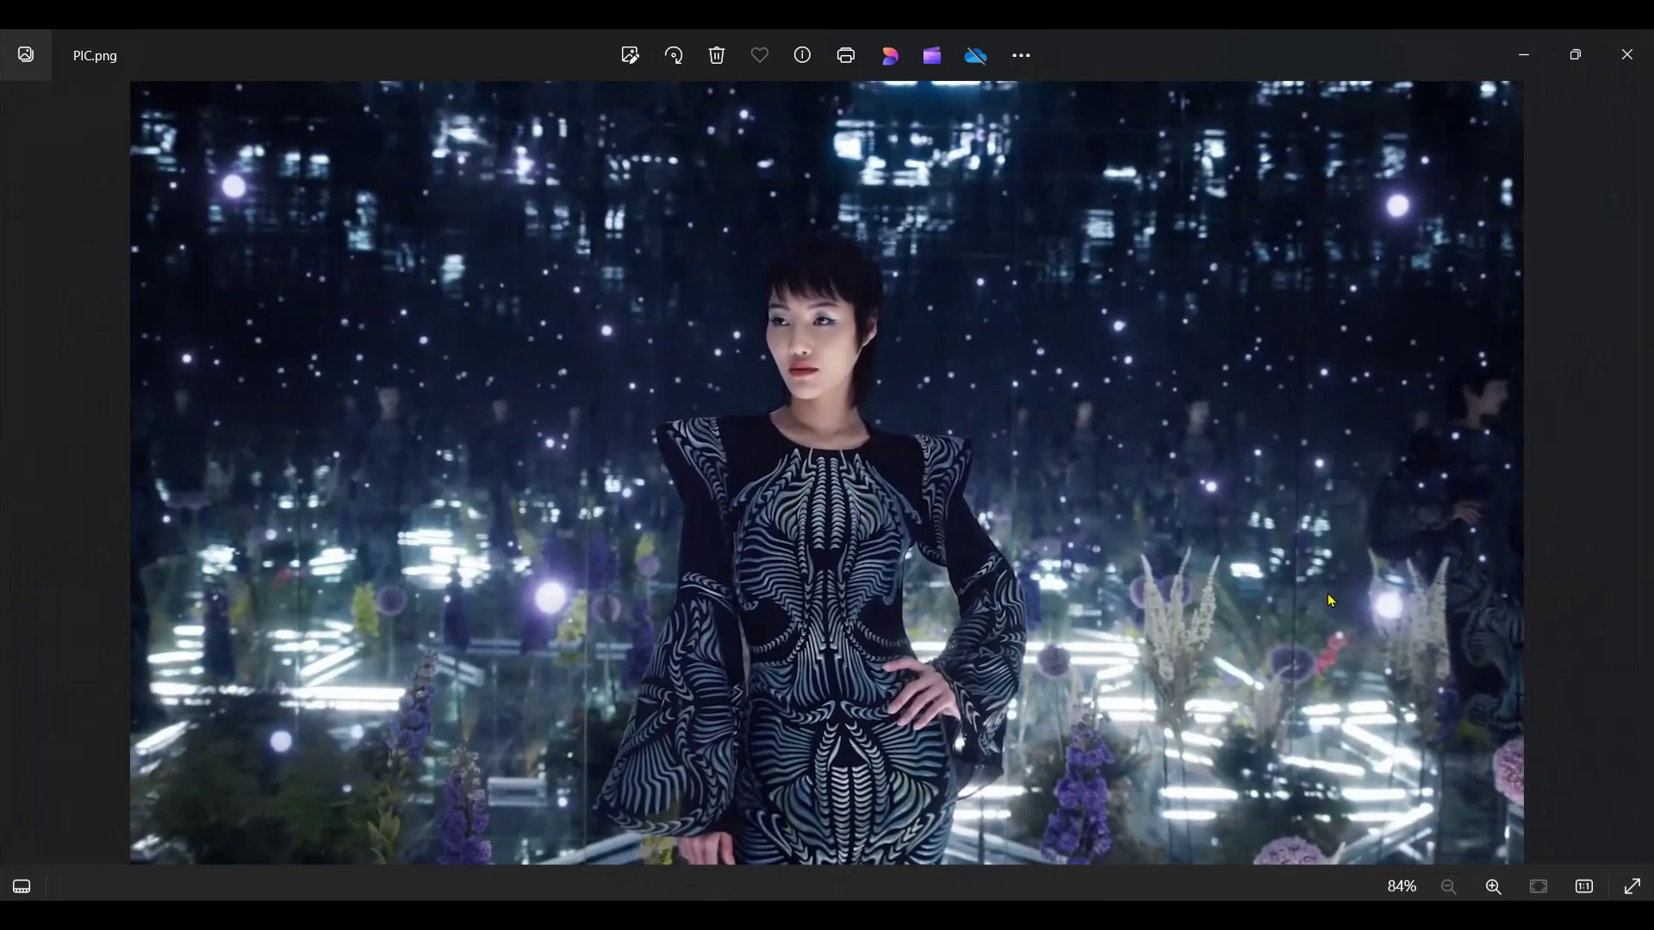